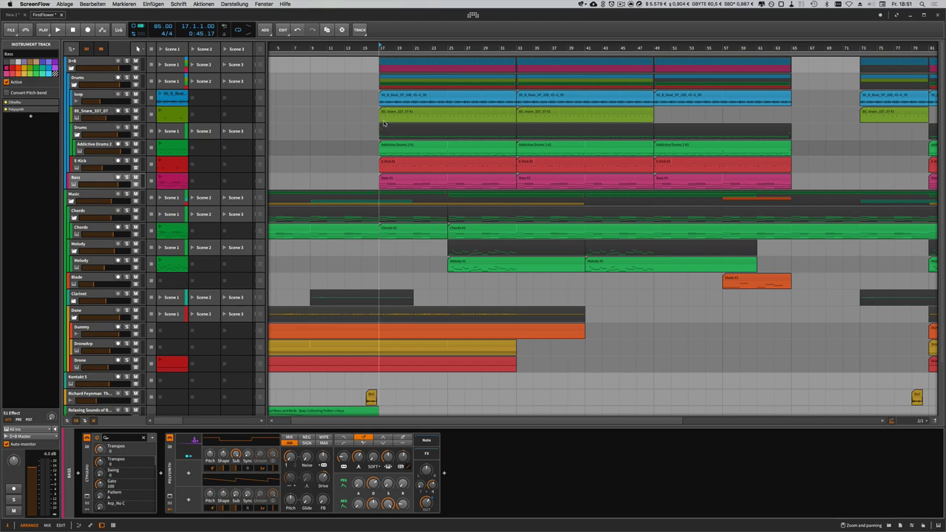
Zoom the FirstFlower arrangement out so the whole song from bar 1 past bar 100 is visible.
{"action": "left_click", "coordinate": [351, 56]}
{"action": "key", "text": "minus"}
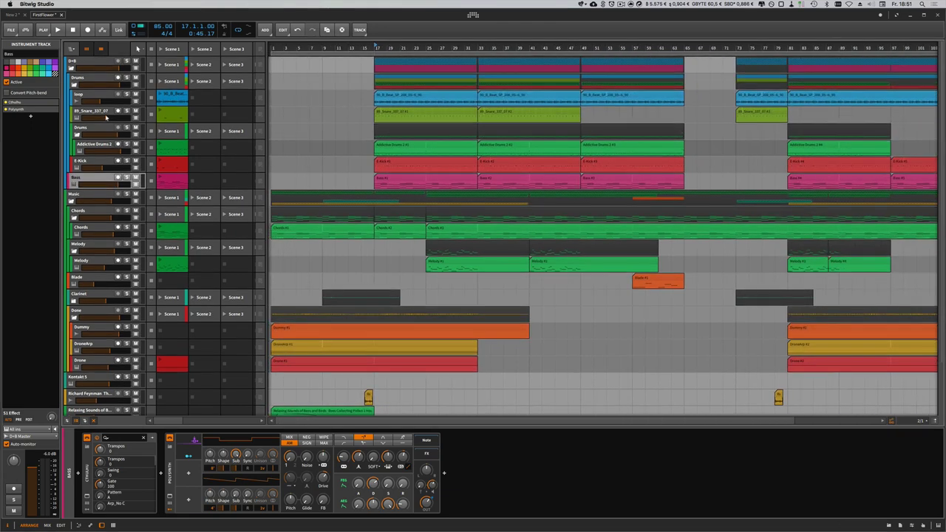
Open the DSP Performance Graph from the meter beside the tempo and move its window up and left.
{"action": "left_click", "coordinate": [137, 29]}
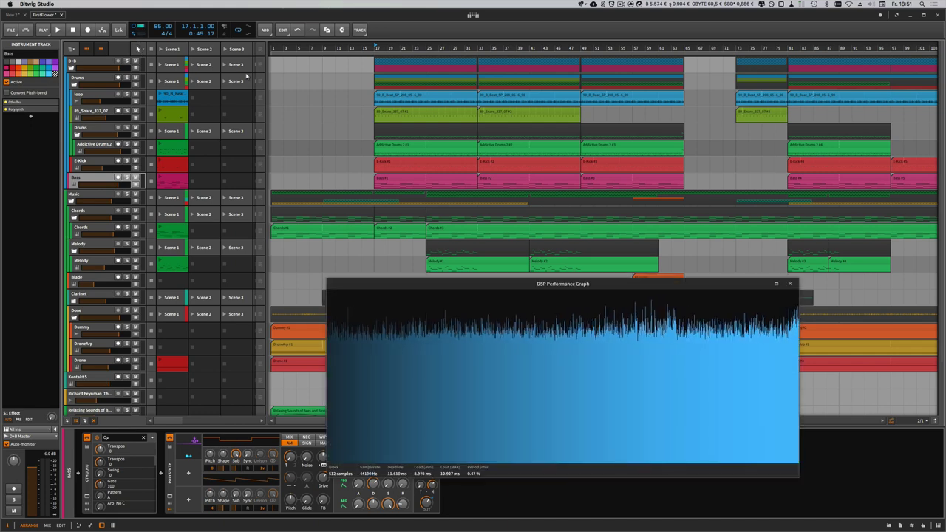
{"action": "left_click_drag", "start_coordinate": [461, 283], "coordinate": [453, 268]}
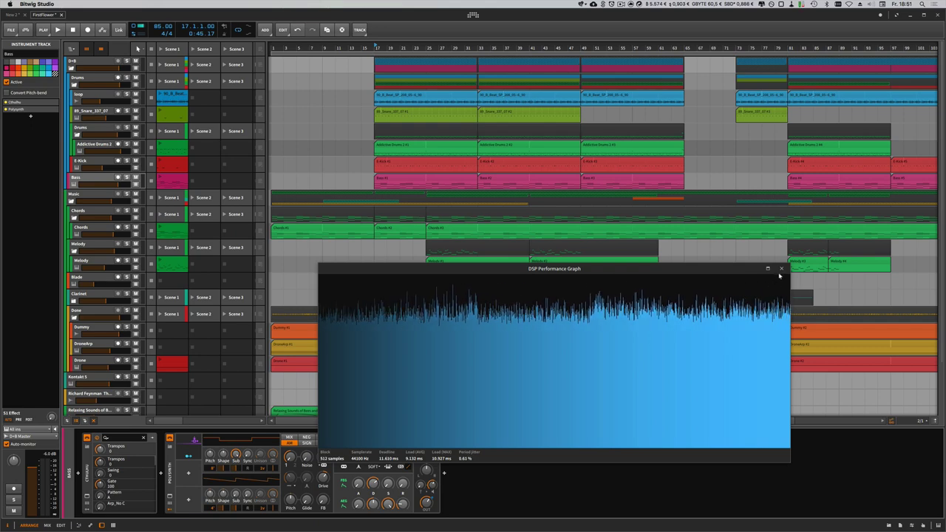
{"action": "left_click_drag", "start_coordinate": [744, 273], "coordinate": [730, 267]}
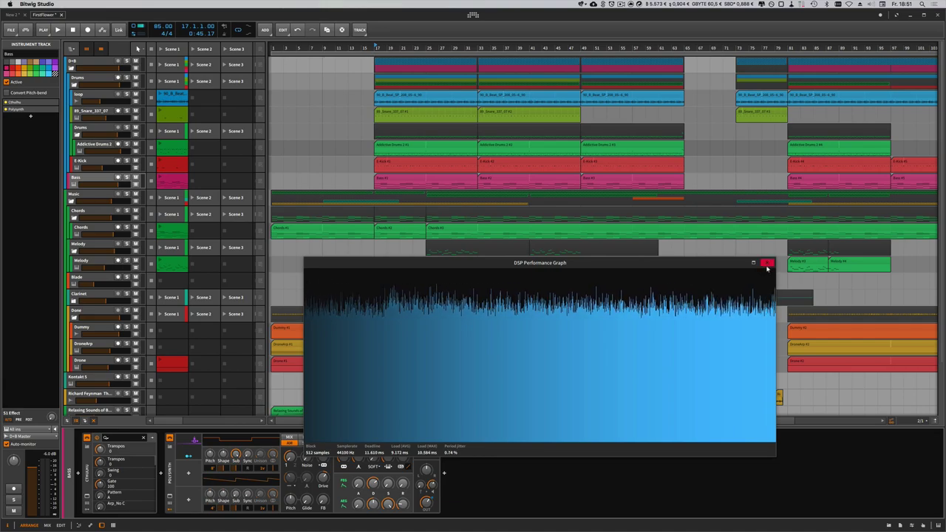
Close the performance graph, select the Drums group, and play then stop the song.
{"action": "left_click", "coordinate": [766, 263]}
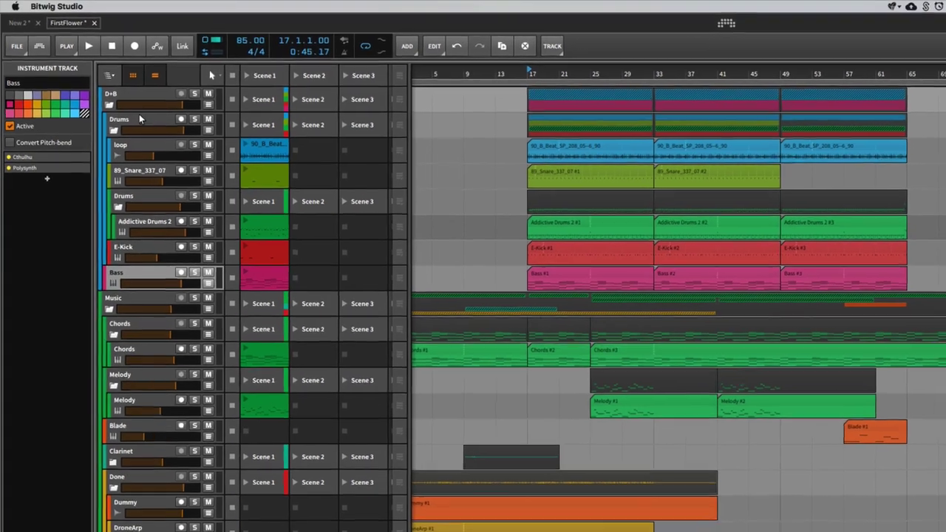
{"action": "left_click", "coordinate": [102, 95]}
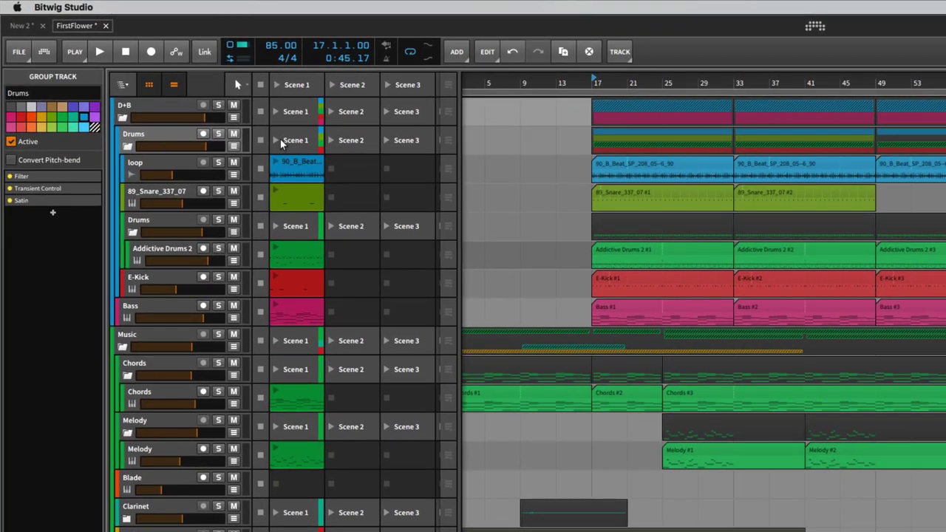
{"action": "left_click", "coordinate": [101, 53]}
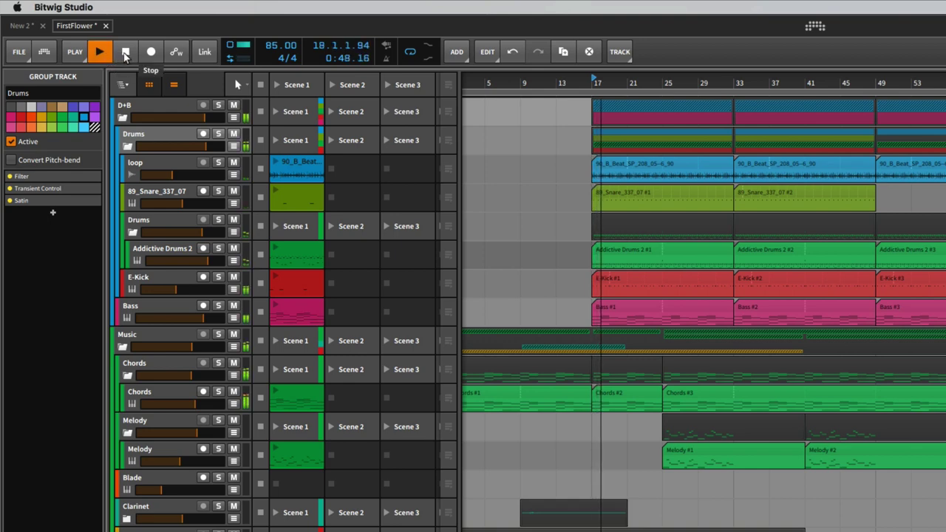
{"action": "left_click", "coordinate": [124, 53]}
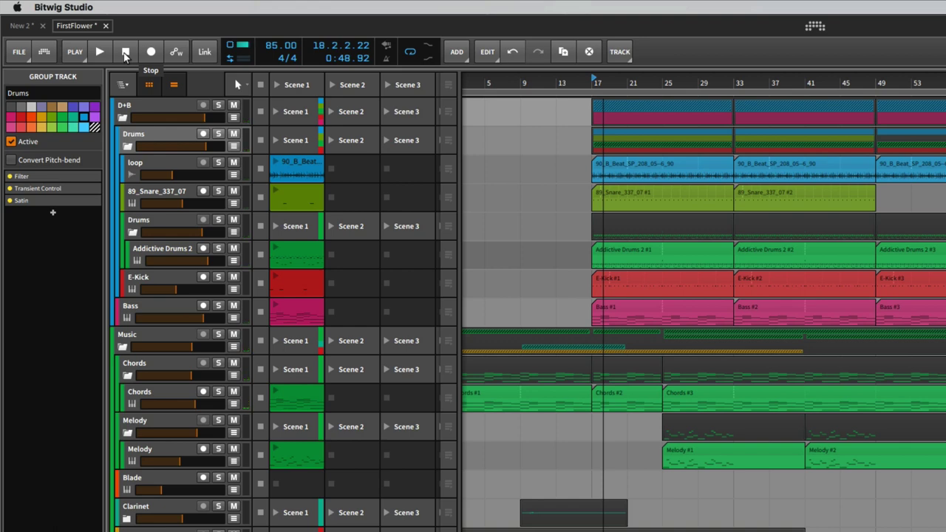
Zoom the timeline in around bar 17 and fold the Drums group into a single lane.
{"action": "left_click_drag", "start_coordinate": [598, 84], "coordinate": [619, 85]}
{"action": "scroll", "coordinate": [634, 223], "scroll_direction": "down", "scroll_amount": 3}
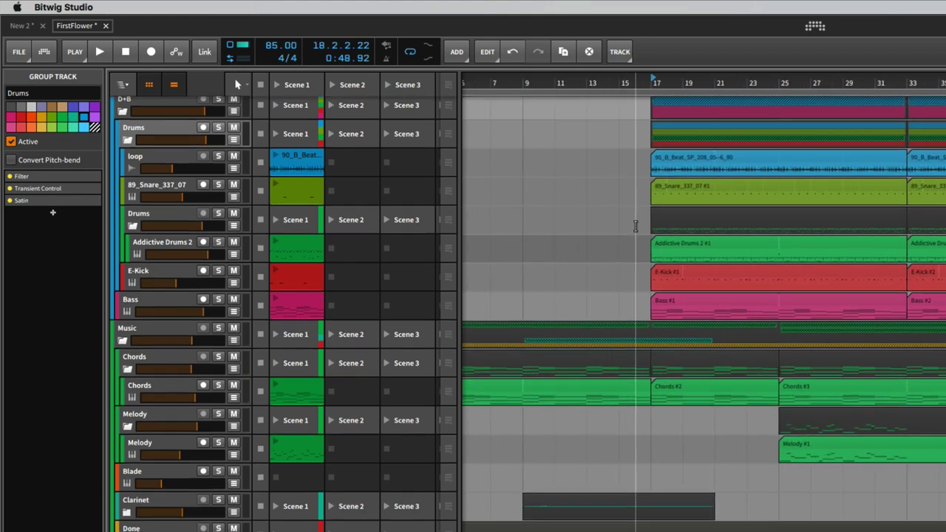
{"action": "scroll", "coordinate": [635, 226], "scroll_direction": "up", "scroll_amount": 2}
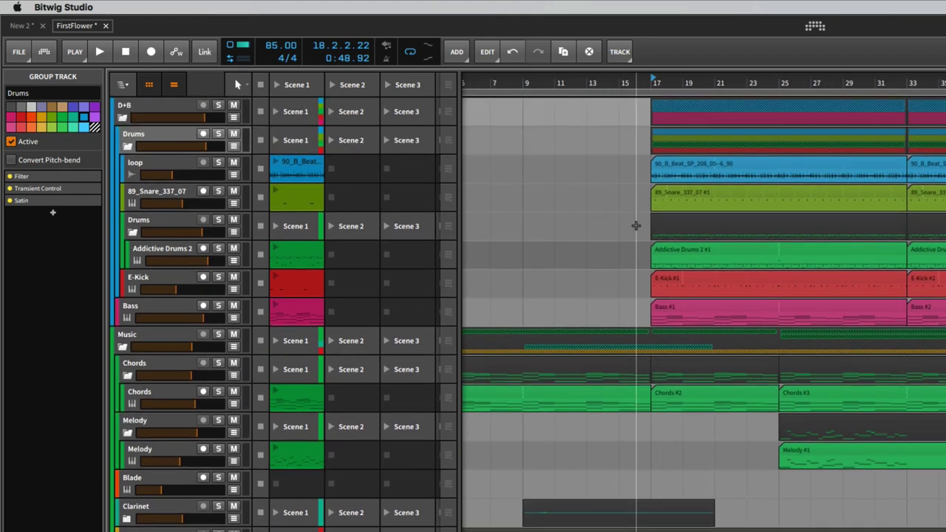
{"action": "left_click", "coordinate": [129, 147]}
Bounce the Drums group clips to a new Audio 2 track as Drums Master-bounce-4.
{"action": "right_click", "coordinate": [655, 144]}
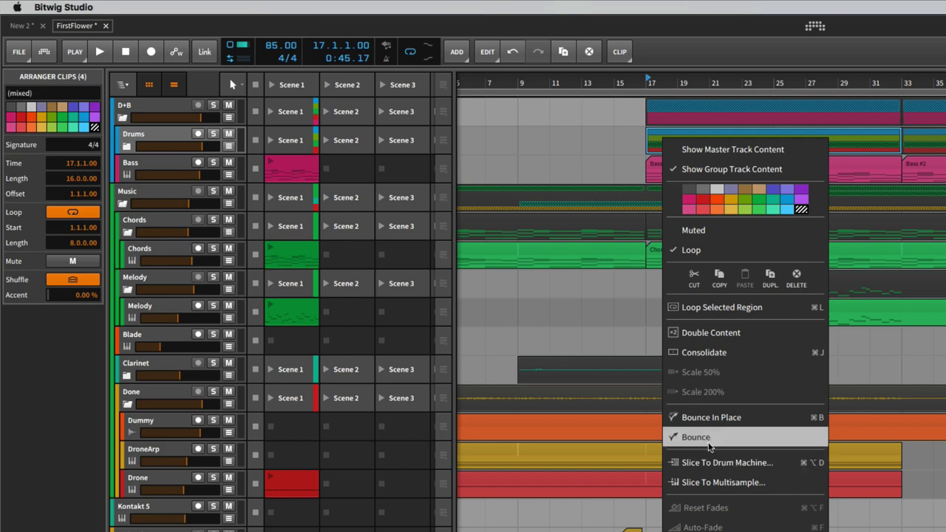
{"action": "left_click", "coordinate": [708, 437]}
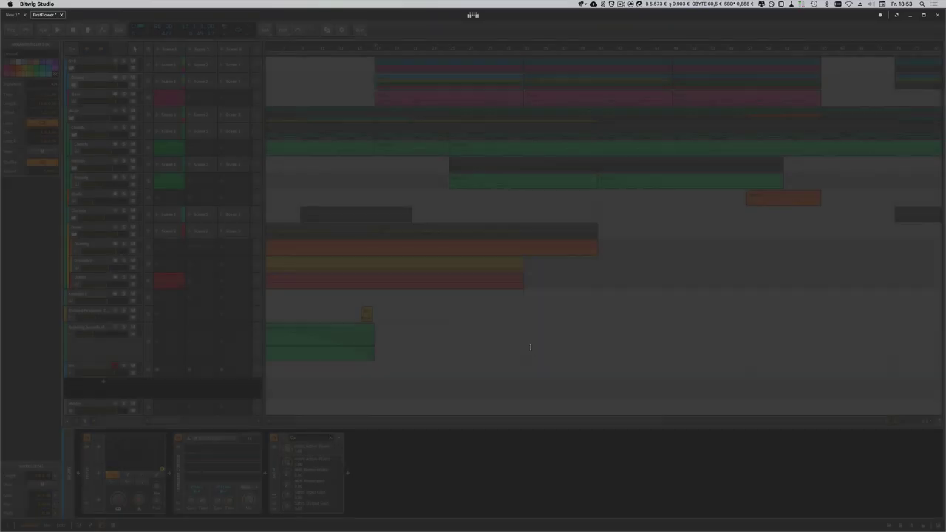
{"action": "left_click", "coordinate": [528, 345]}
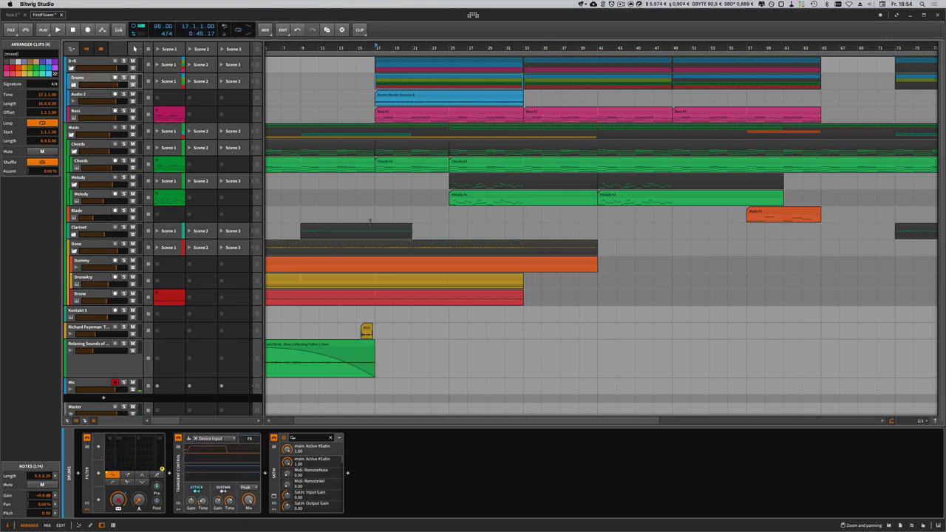
Expand the Drums group and select its E-Kick track.
{"action": "left_click", "coordinate": [461, 99]}
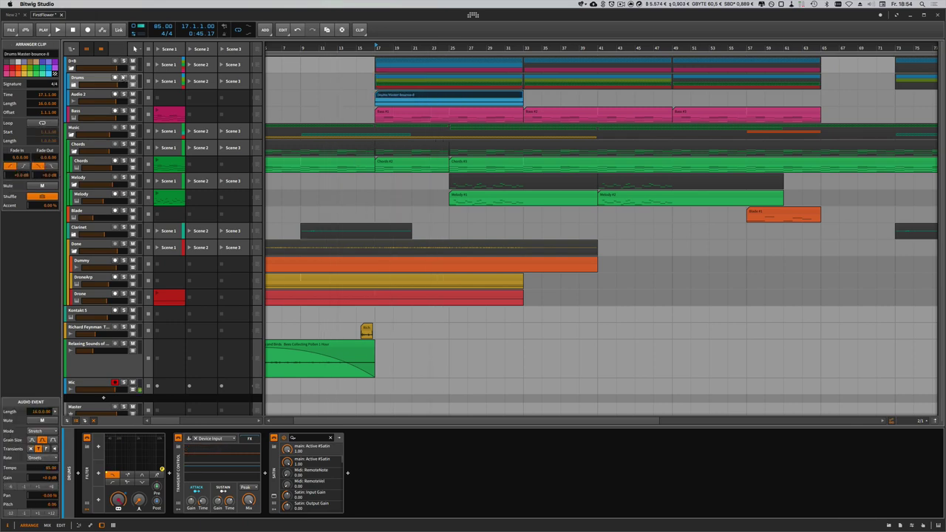
{"action": "left_click", "coordinate": [86, 80]}
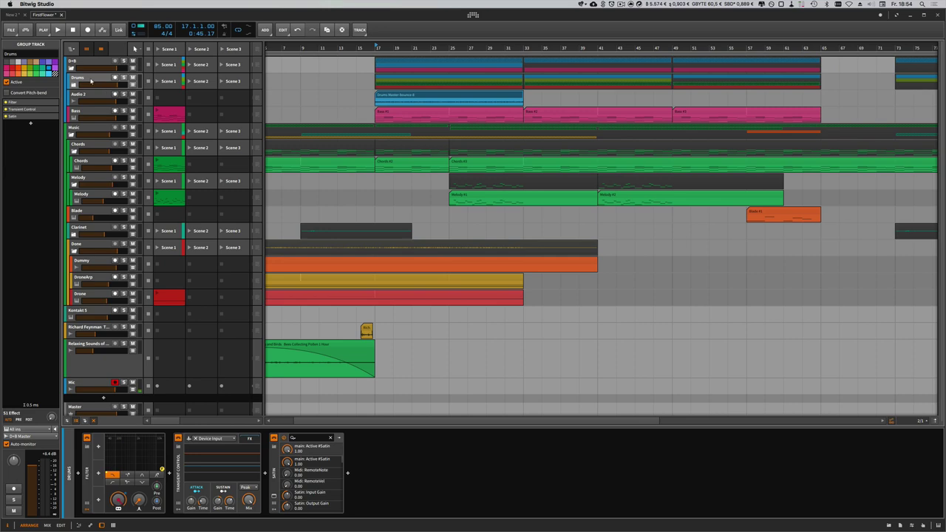
{"action": "left_click", "coordinate": [74, 85]}
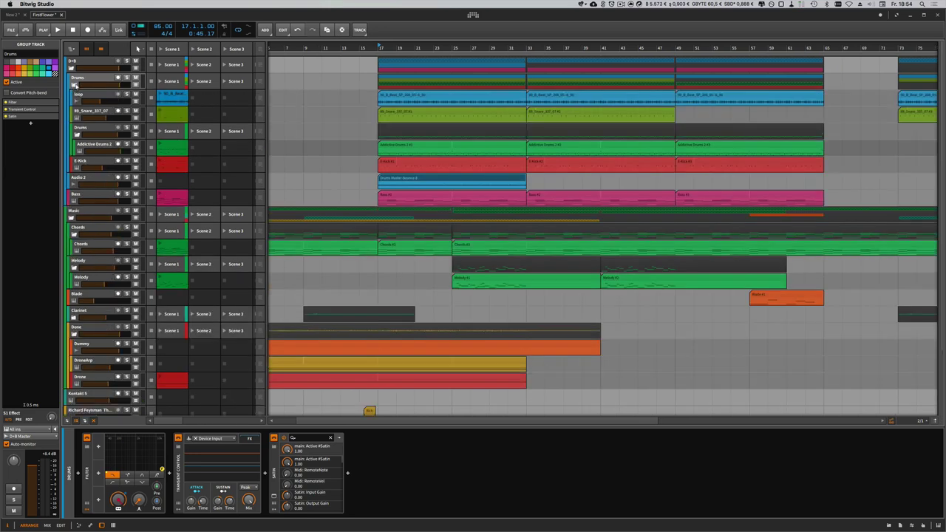
{"action": "left_click", "coordinate": [85, 166]}
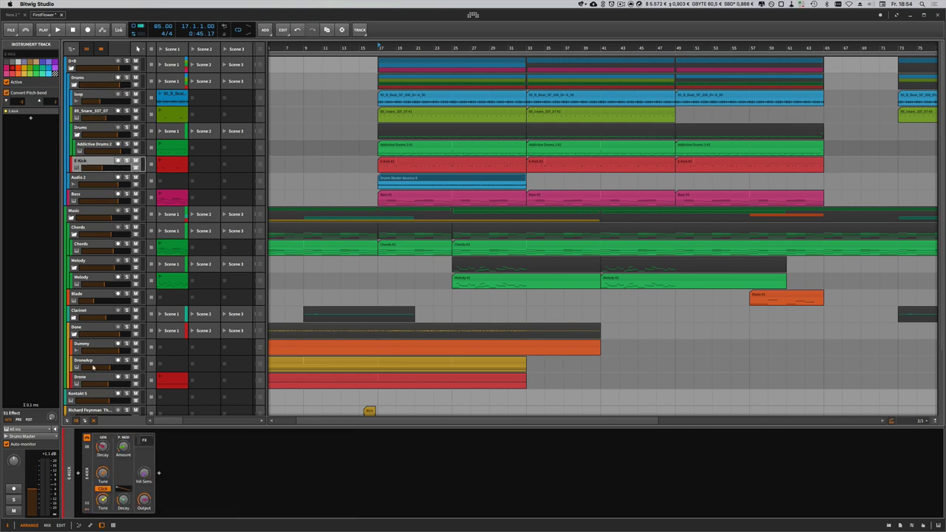
Bypass the E-Kick device to compare, then switch it back on.
{"action": "left_click", "coordinate": [87, 439]}
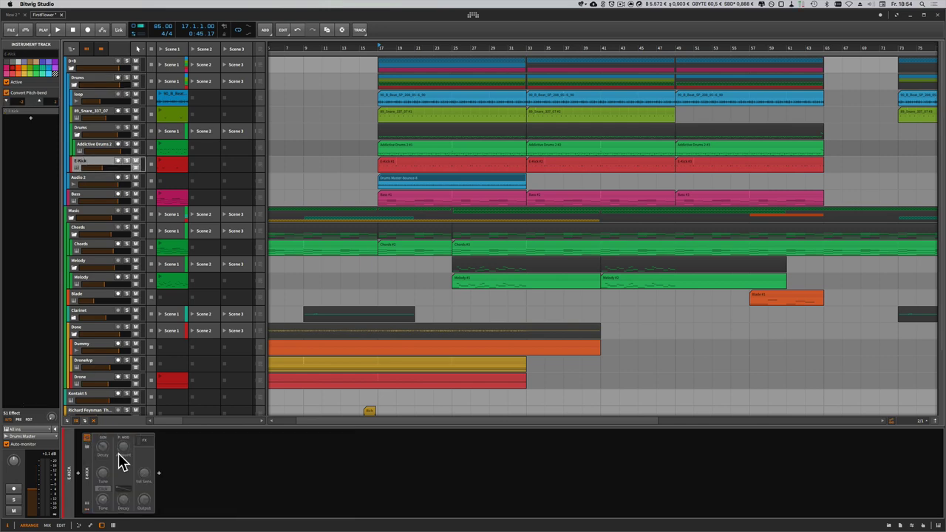
{"action": "left_click", "coordinate": [87, 438]}
{"action": "left_click", "coordinate": [86, 438]}
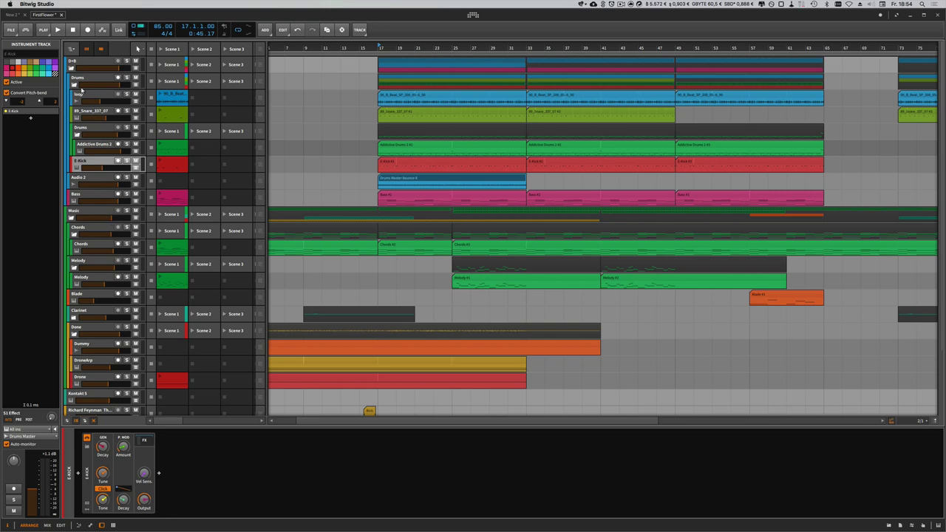
Deactivate the Drums group and reopen the DSP graph to check the reduced load.
{"action": "left_click", "coordinate": [78, 78]}
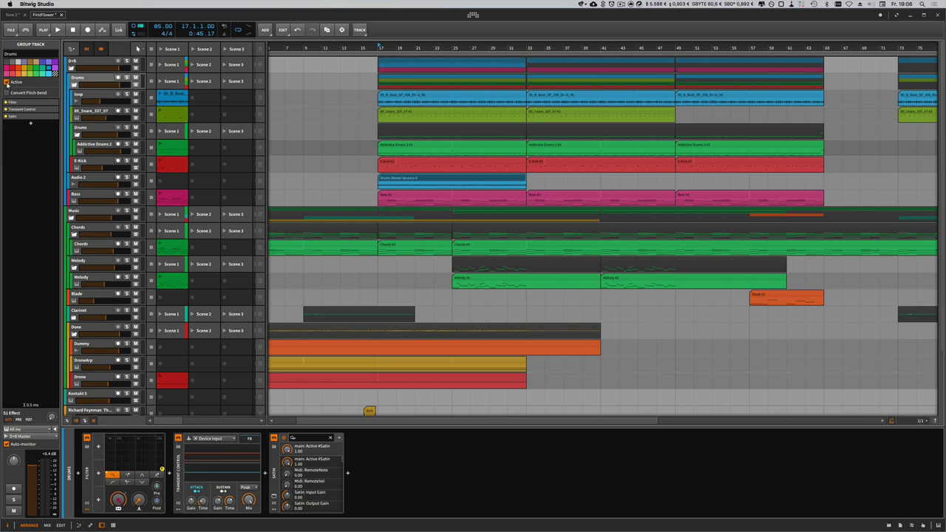
{"action": "left_click", "coordinate": [6, 82]}
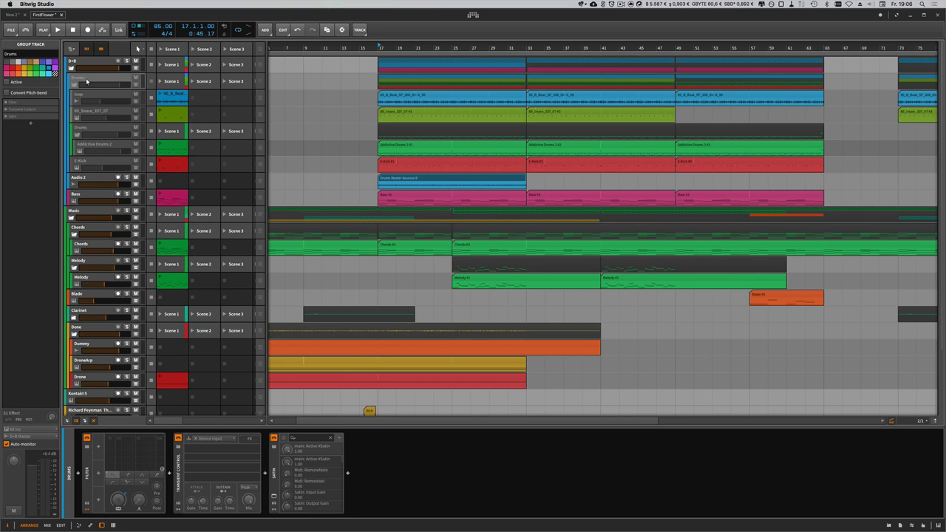
{"action": "left_click", "coordinate": [137, 29]}
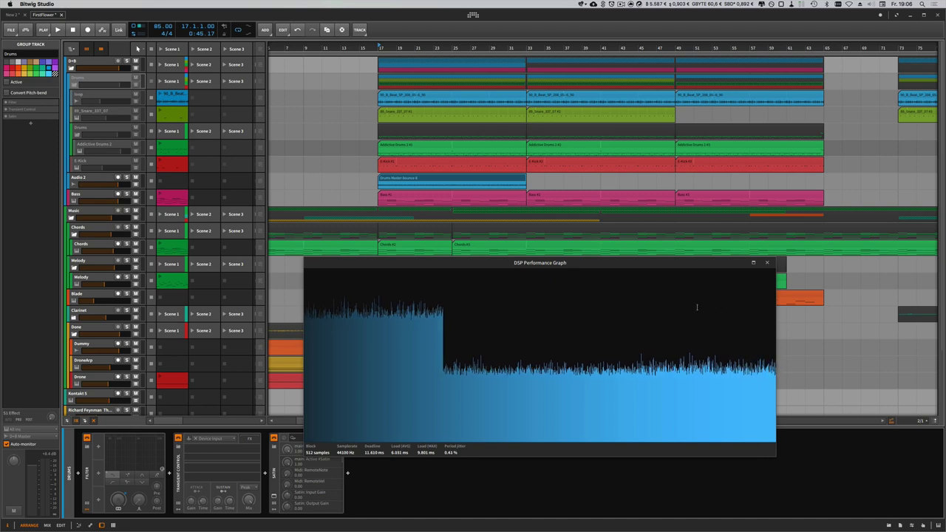
Close the graph, fold the deactivated Drums group, and play back the drums bounce on Audio 2.
{"action": "left_click", "coordinate": [767, 262]}
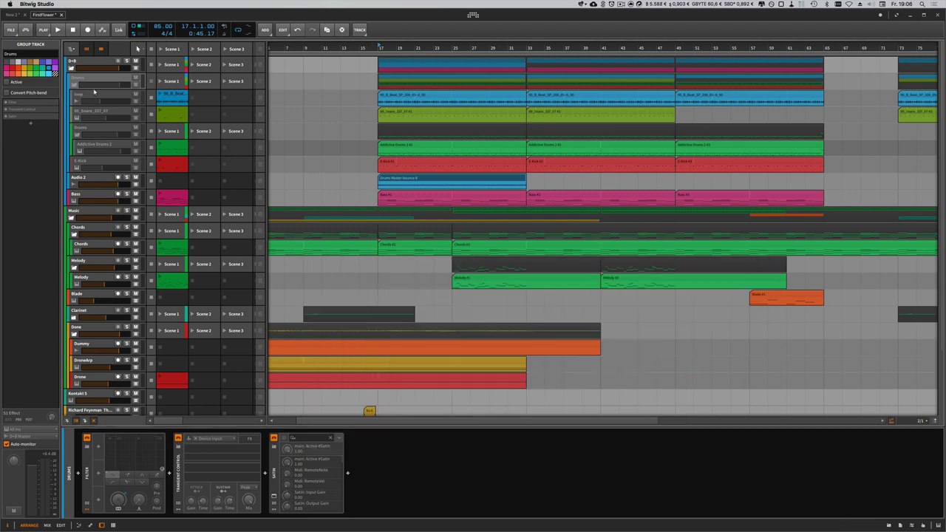
{"action": "left_click", "coordinate": [75, 86]}
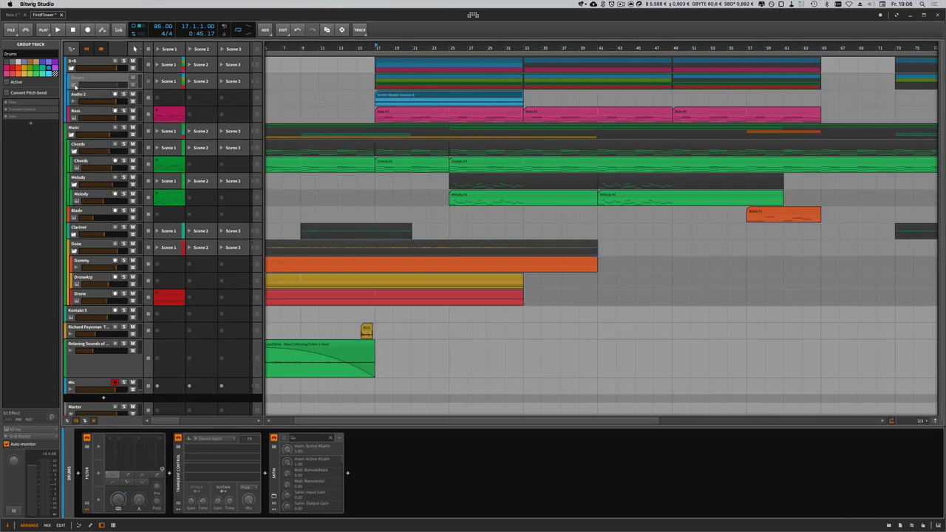
{"action": "left_click", "coordinate": [95, 96]}
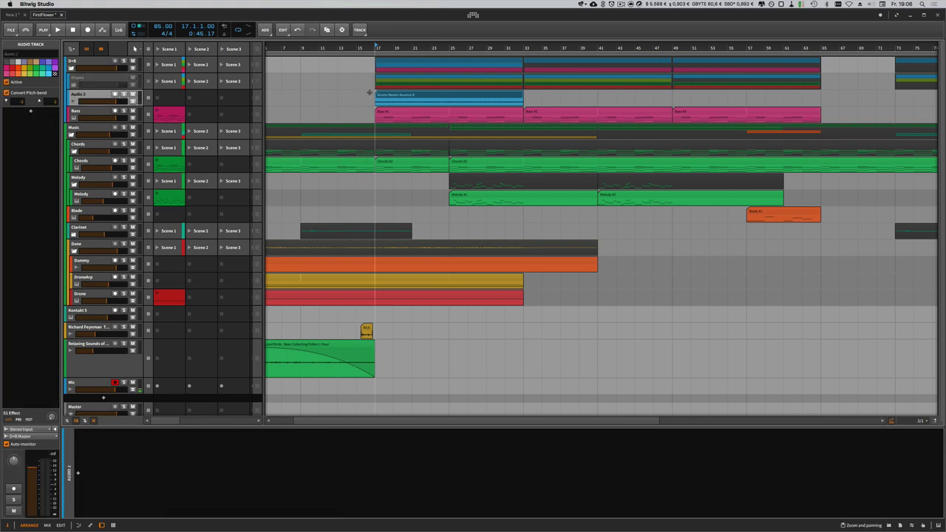
{"action": "scroll", "coordinate": [383, 48], "scroll_direction": "down", "scroll_amount": 3}
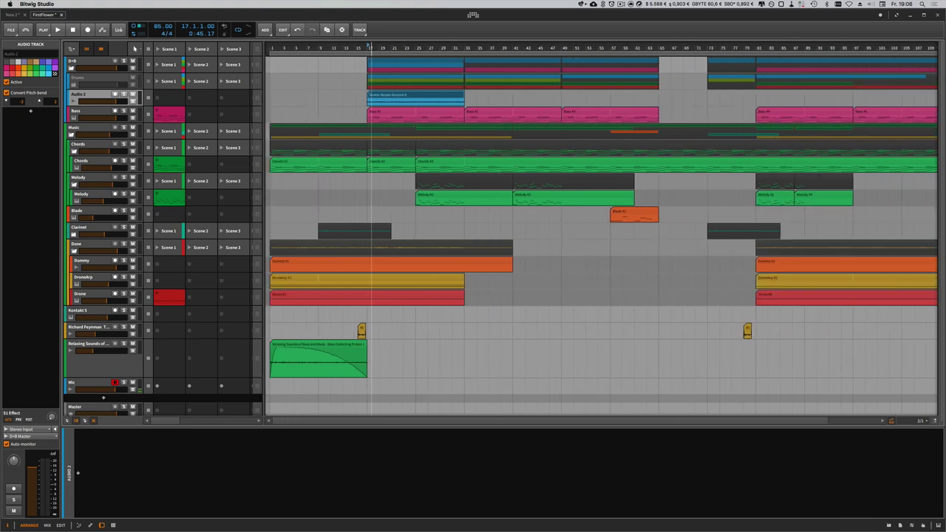
{"action": "key", "text": "space"}
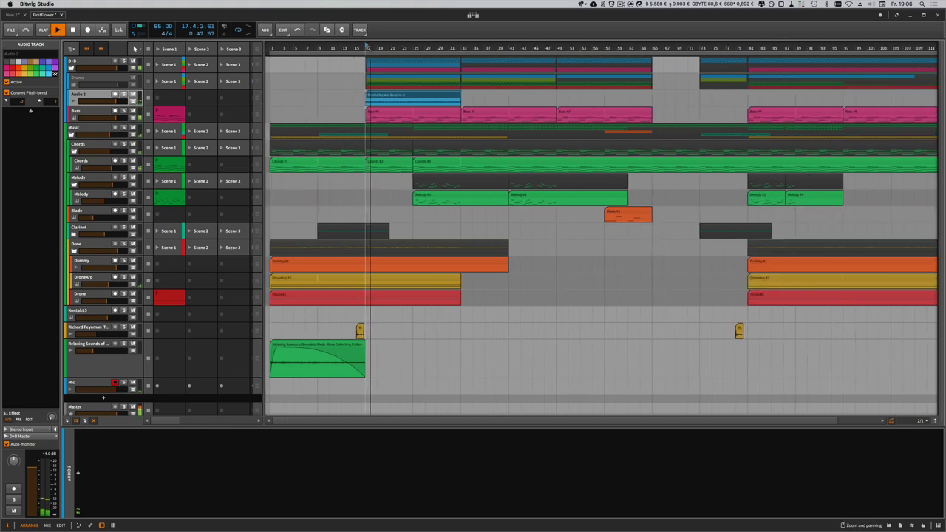
{"action": "key", "text": "space"}
Uncheck Active on both the Chords and Done groups to deactivate them.
{"action": "left_click", "coordinate": [97, 86]}
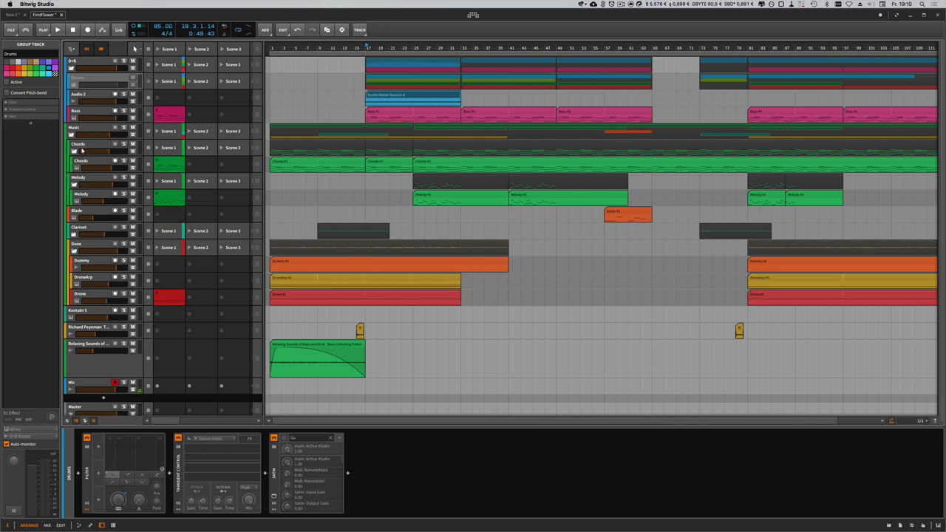
{"action": "left_click", "coordinate": [83, 147]}
{"action": "left_click", "coordinate": [6, 82]}
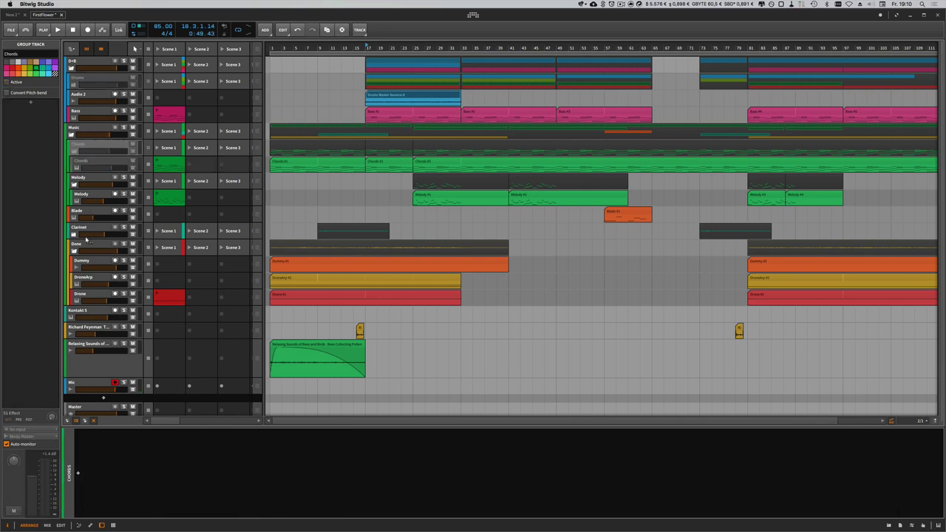
{"action": "left_click", "coordinate": [87, 244]}
{"action": "left_click", "coordinate": [6, 82]}
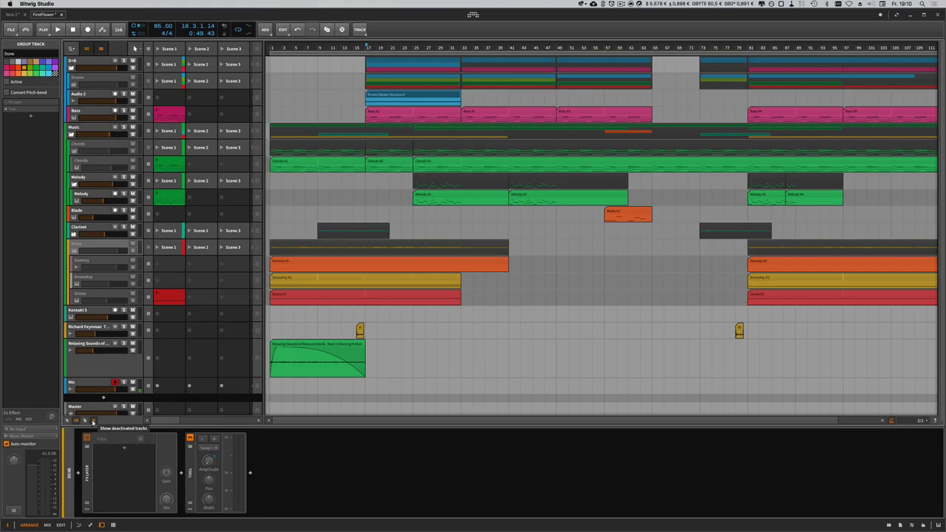
Toggle Show deactivated tracks to hide the greyed-out groups, then show them again.
{"action": "left_click", "coordinate": [92, 421]}
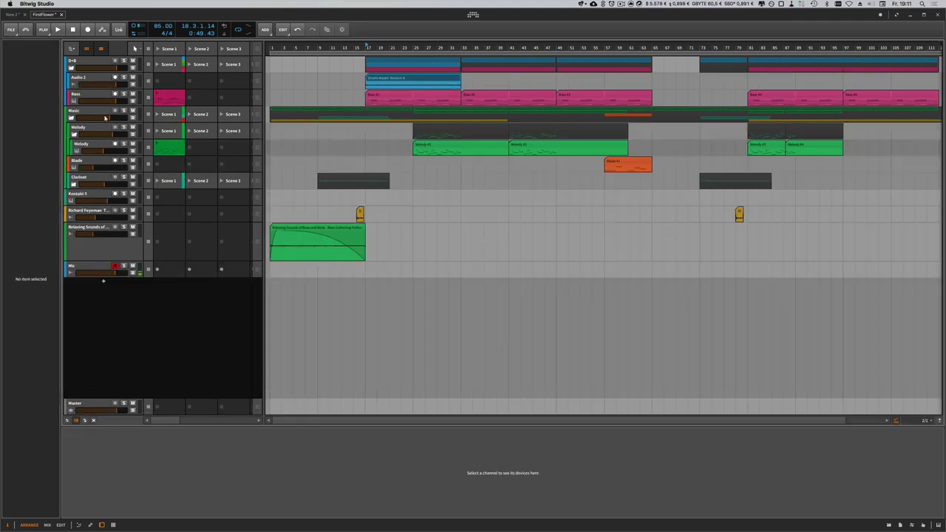
{"action": "left_click", "coordinate": [94, 419]}
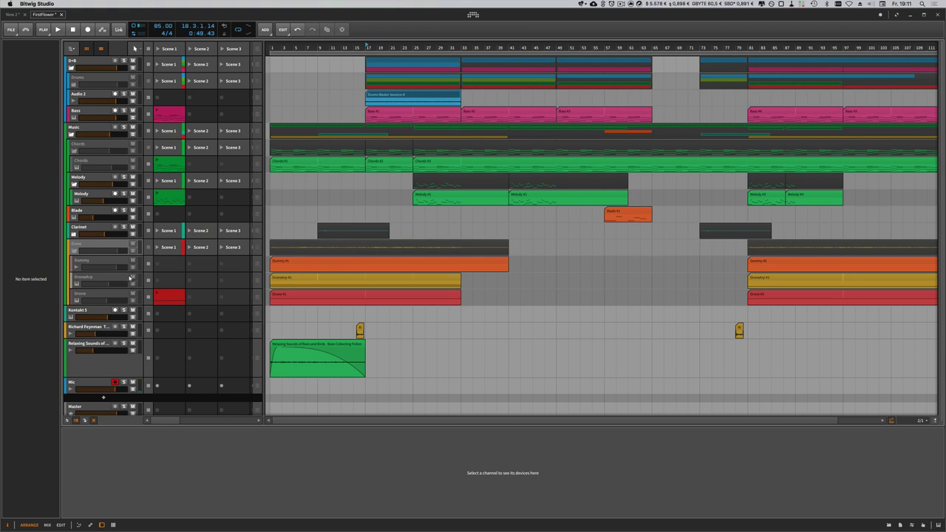